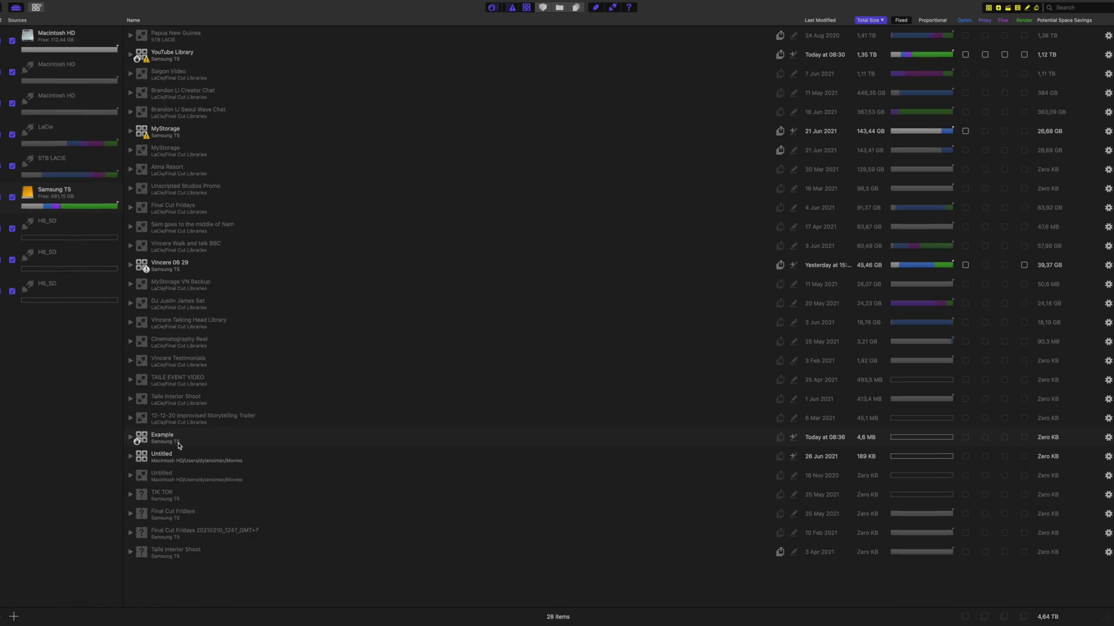
# Step: Mark the Samsung T5 libraries' optimized and render files for cleaning and delete them completely
pyautogui.click(50, 212)
pyautogui.click(960, 618)
pyautogui.click(1019, 618)
pyautogui.click(1104, 618)
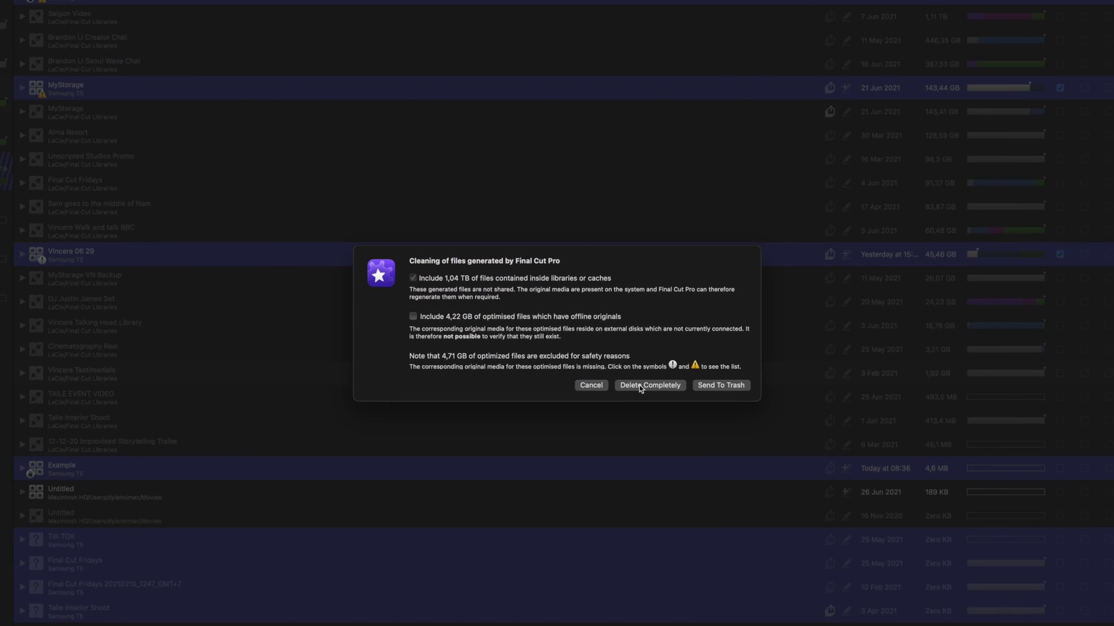
pyautogui.click(677, 416)
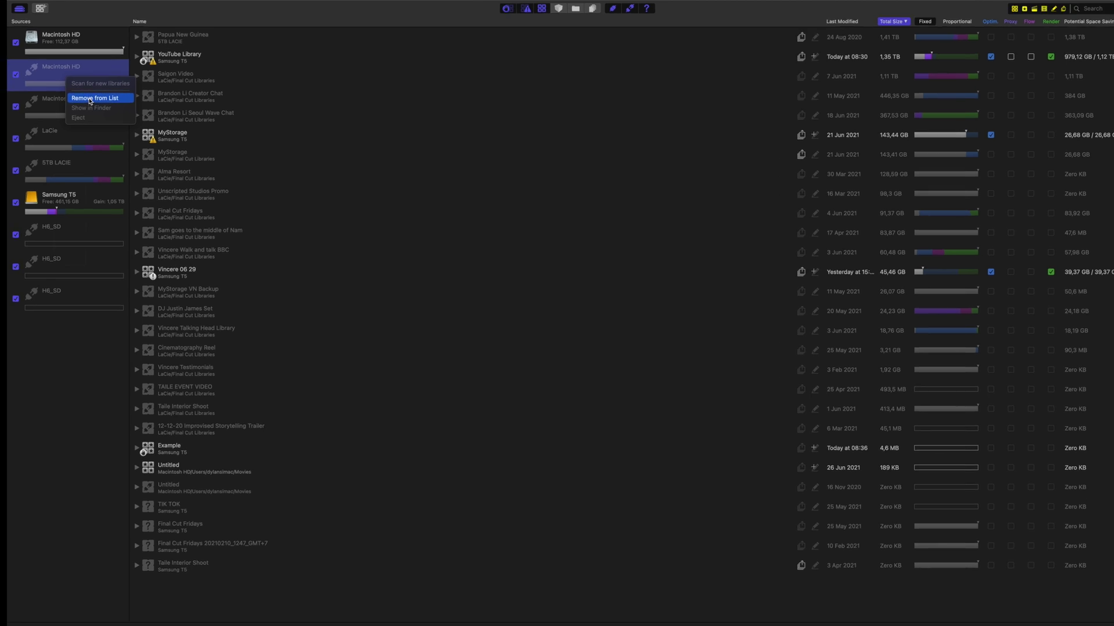
# Step: Remove the offline duplicate Macintosh HD from the sources, then select and deselect the LaCie libraries
pyautogui.rightClick(369, 133)
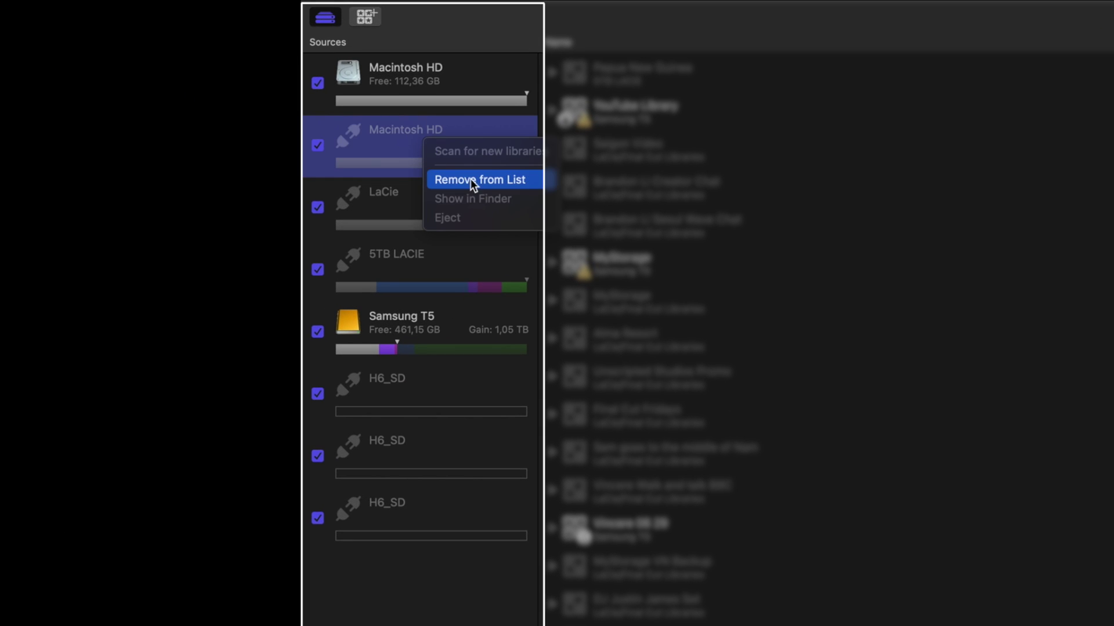
pyautogui.click(416, 166)
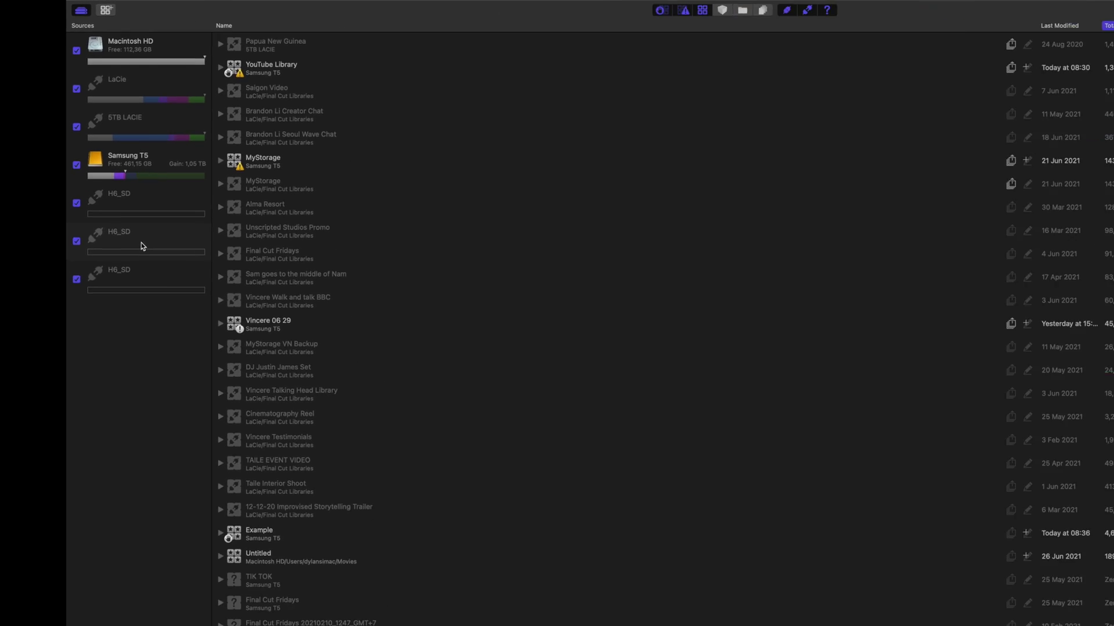
pyautogui.click(82, 69)
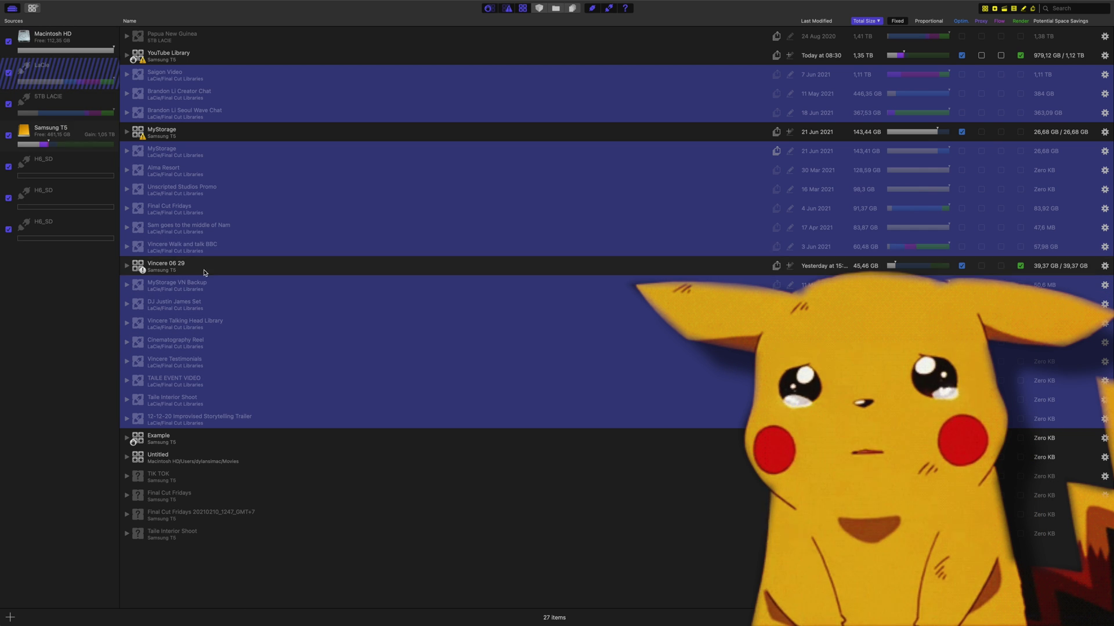
pyautogui.click(78, 373)
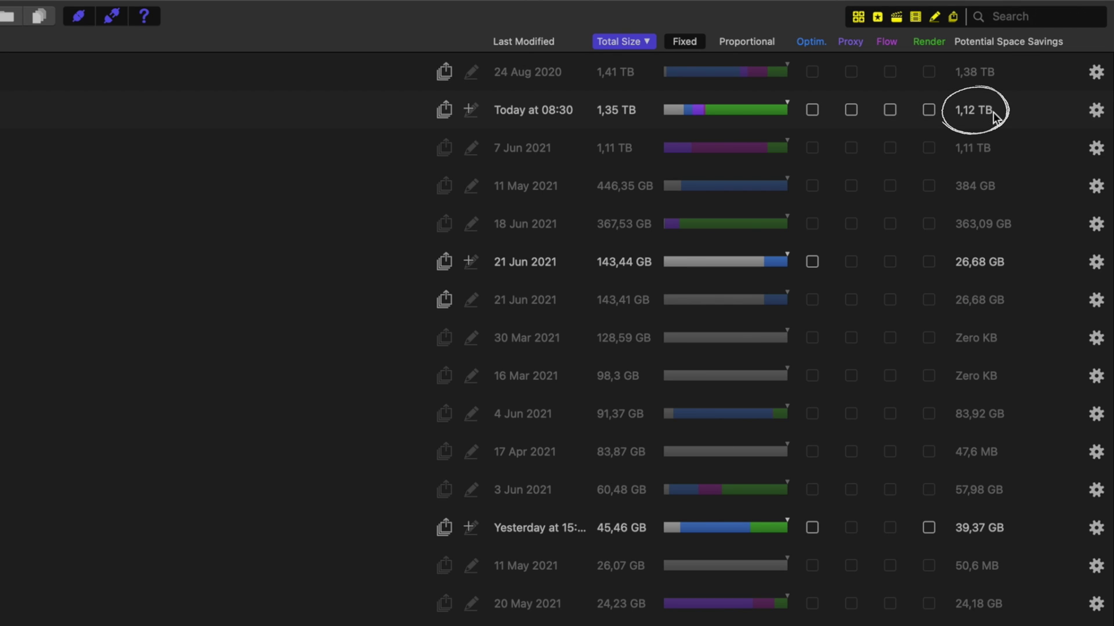
pyautogui.moveTo(993, 117)
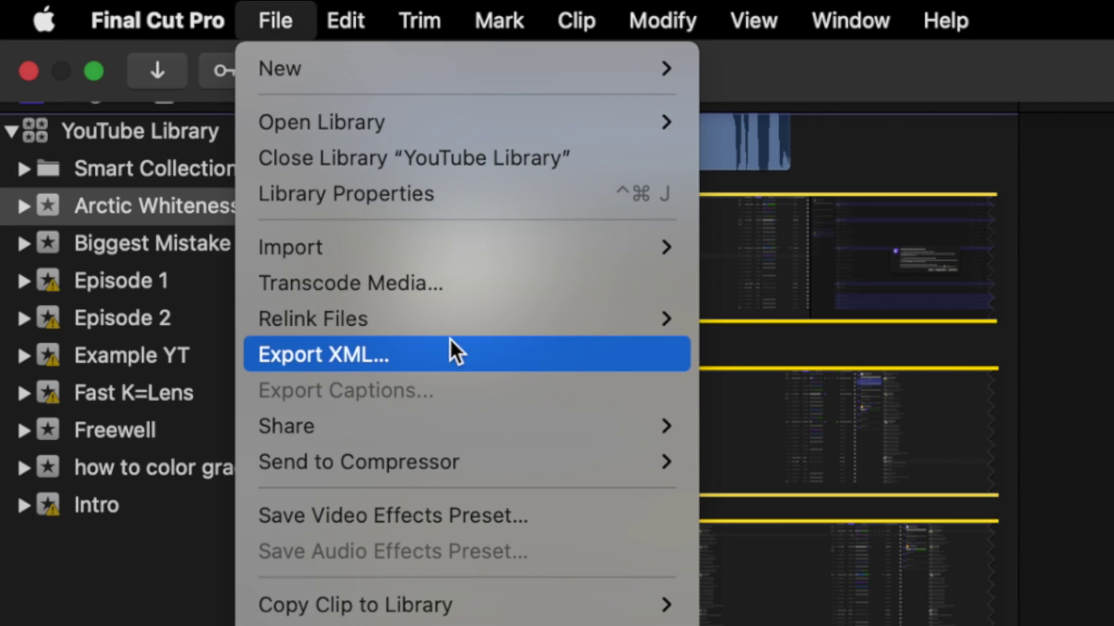
pyautogui.click(440, 293)
pyautogui.click(412, 260)
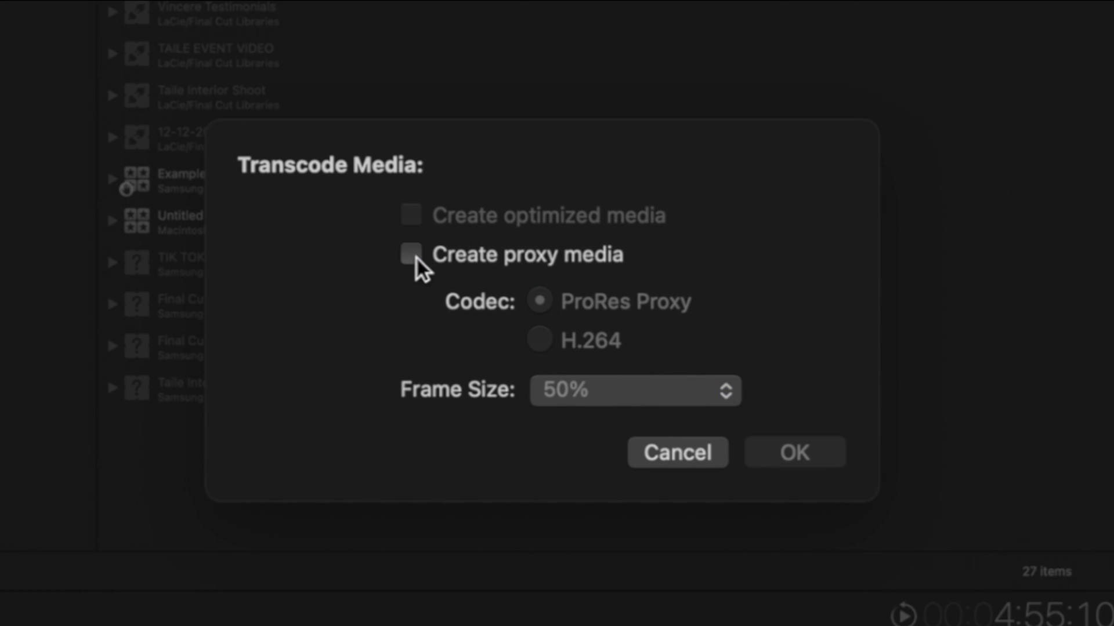
pyautogui.click(412, 262)
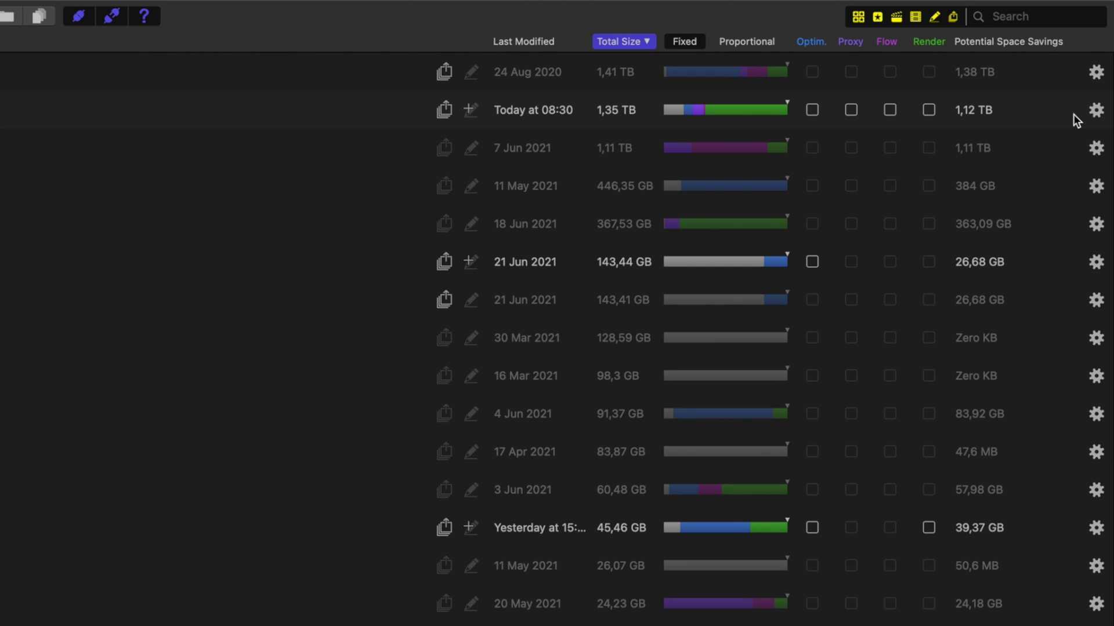
# Step: Tick Optim. and Render for YouTube Library and Vincere 06 29, Optim. for MyStorage, then select Samsung T5
pyautogui.click(813, 110)
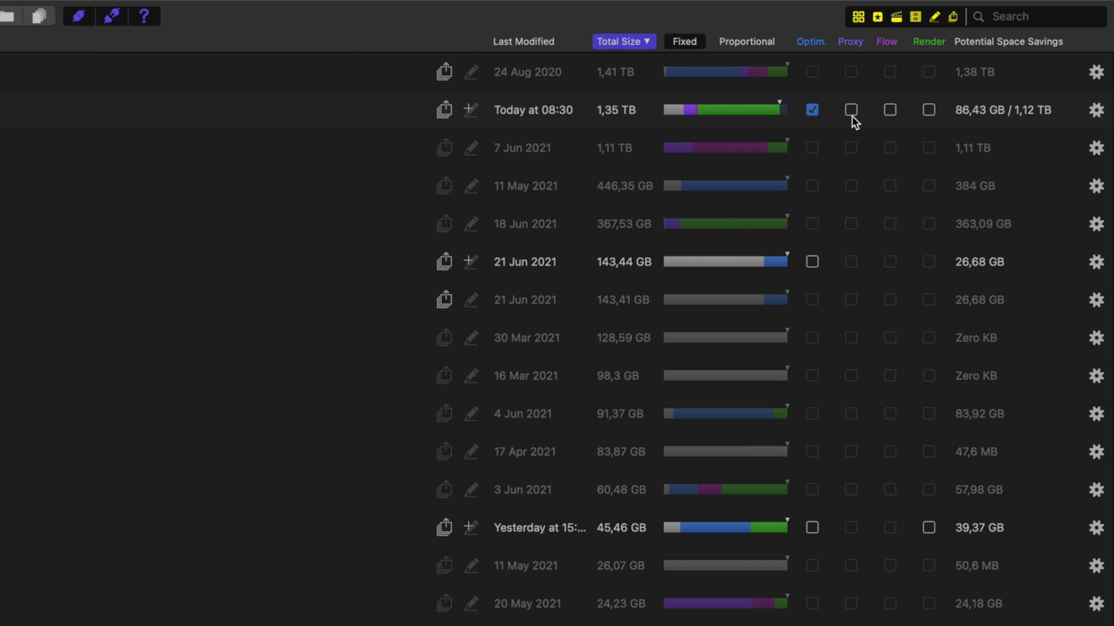
pyautogui.click(932, 112)
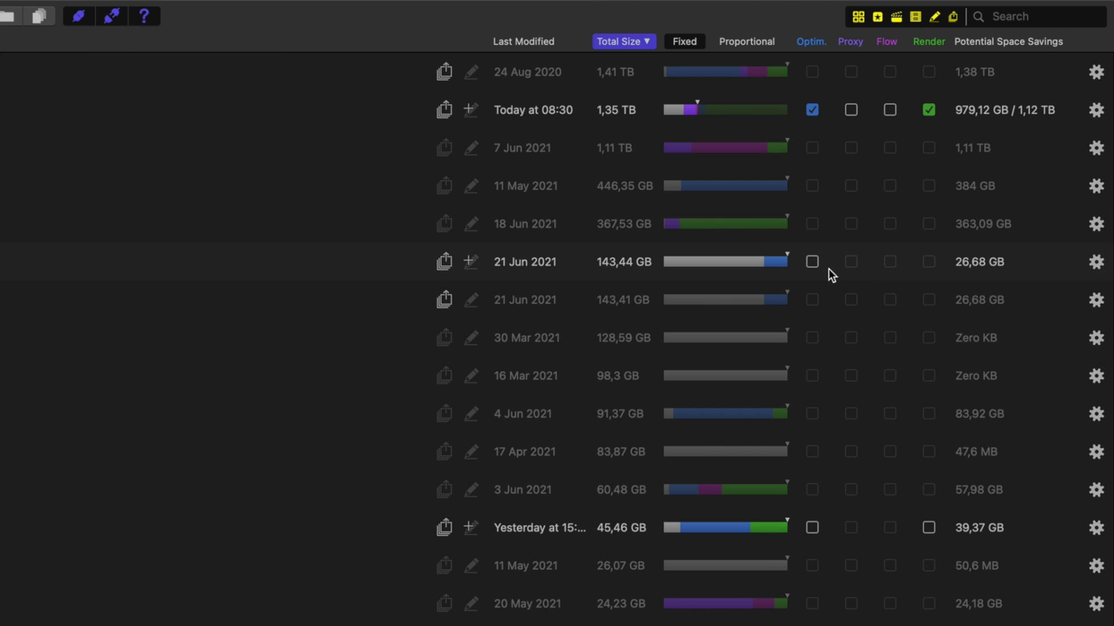
pyautogui.click(813, 262)
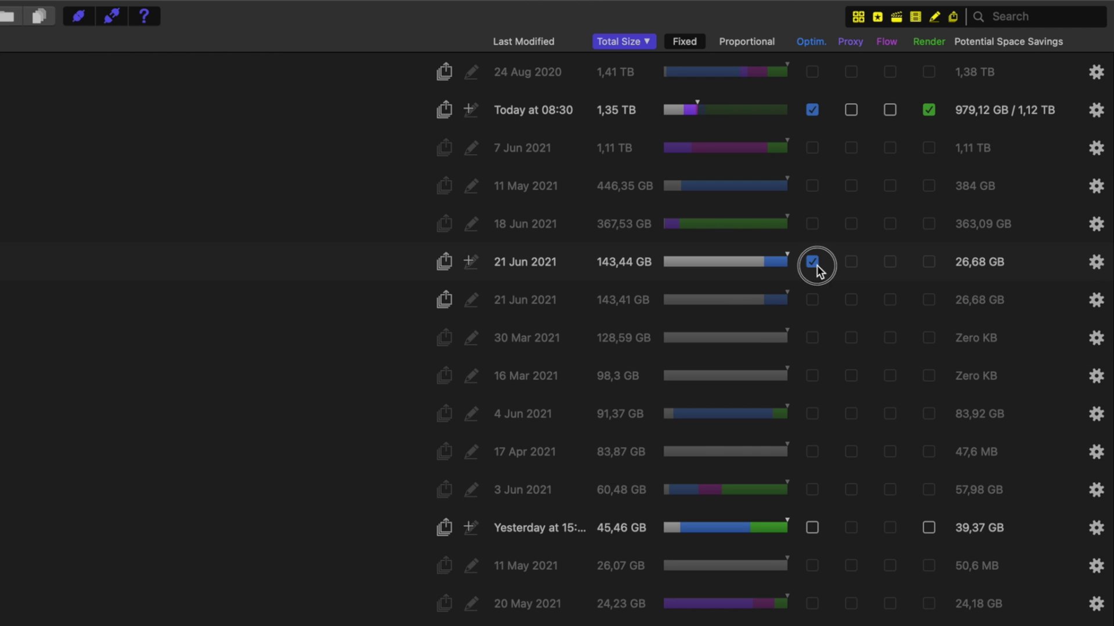
pyautogui.click(813, 528)
pyautogui.click(928, 528)
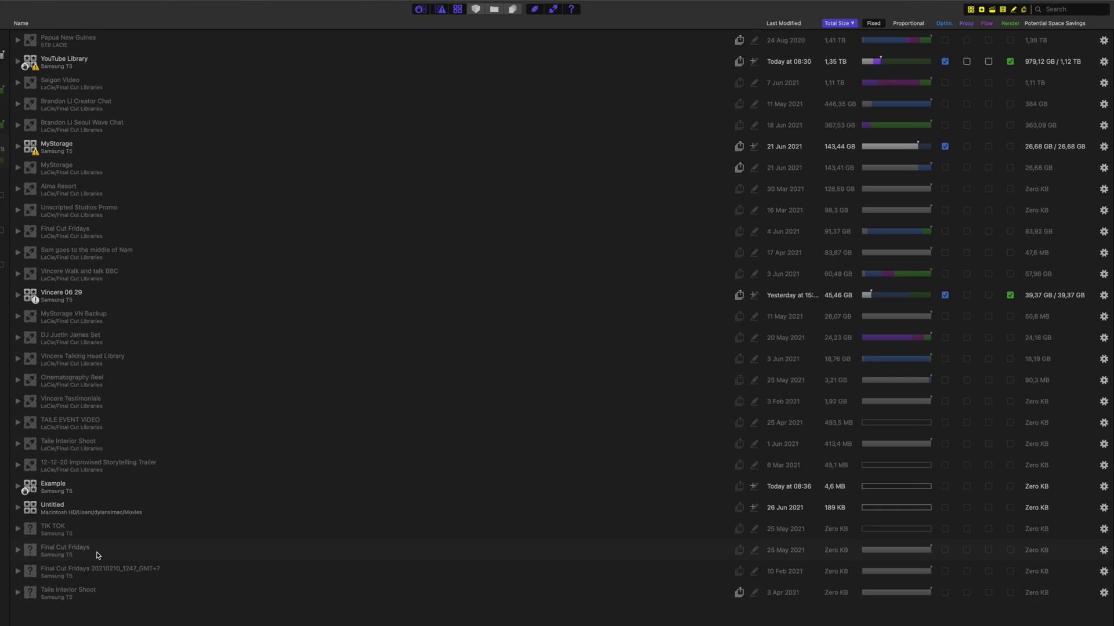
pyautogui.click(72, 133)
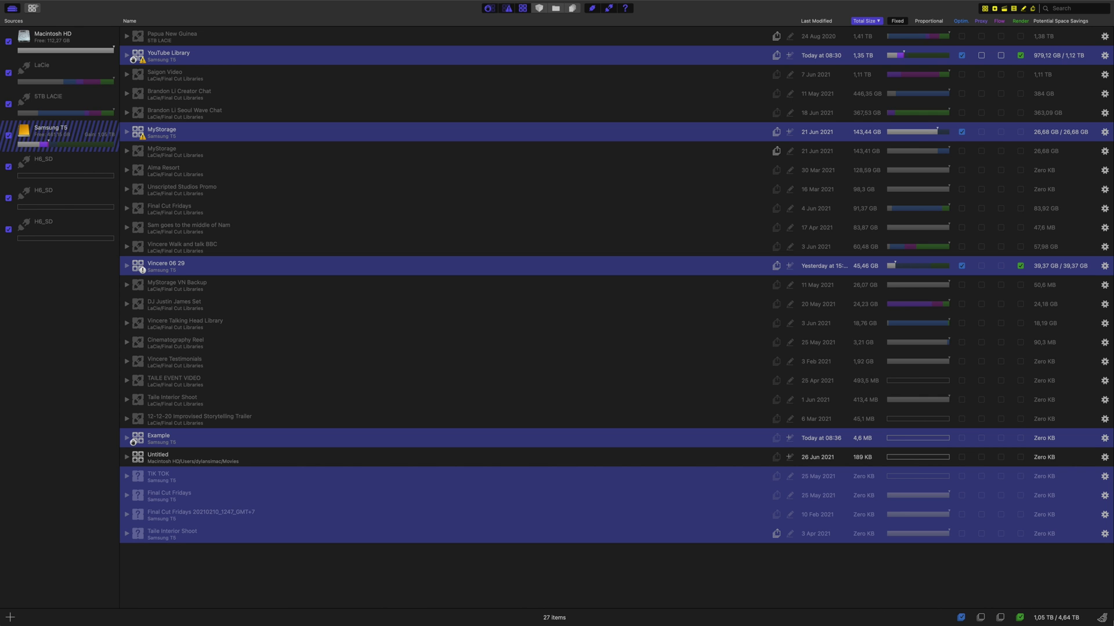
# Step: Delete the marked generated files, then expand YouTube Library to see its reduced 376,47 GB size
pyautogui.click(1101, 618)
pyautogui.click(639, 373)
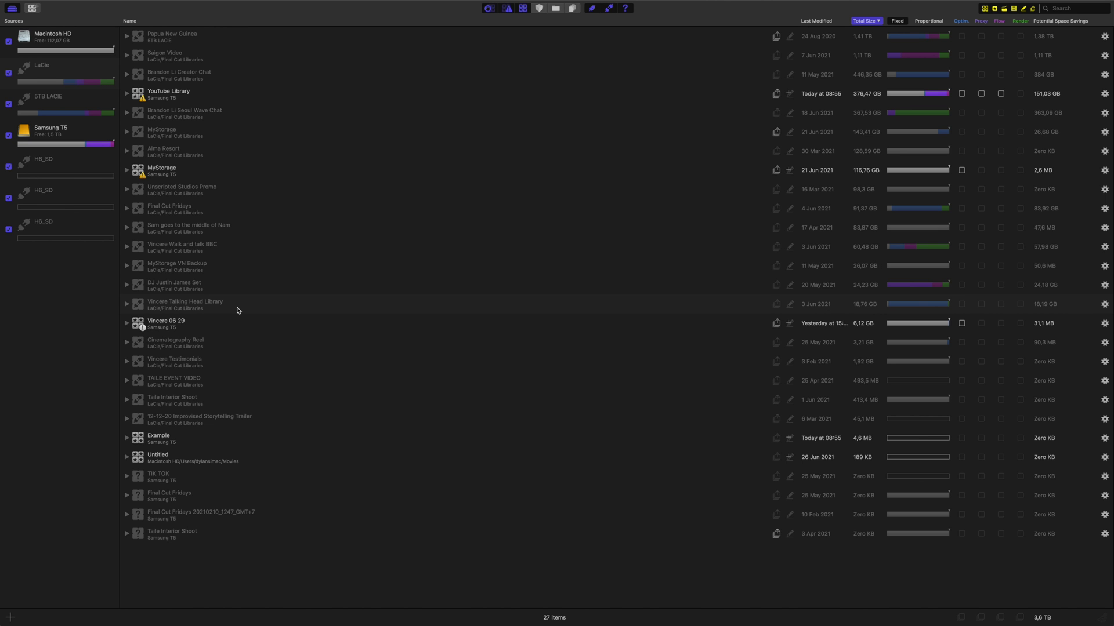
pyautogui.click(127, 93)
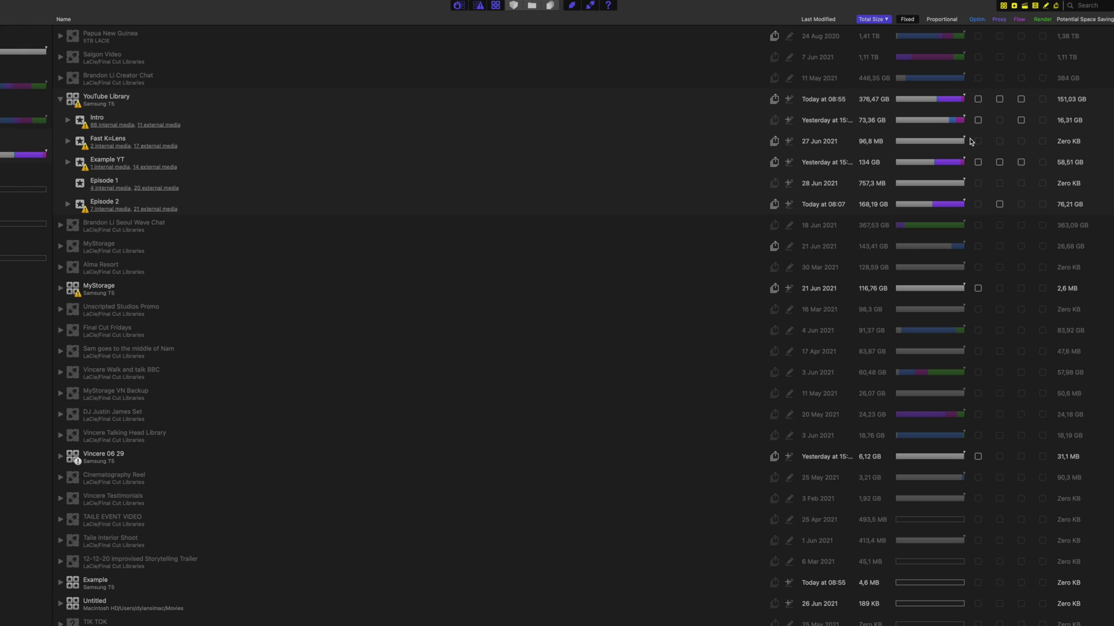
# Step: Add the comment 'Place project X in this one' to YouTube Library
pyautogui.click(61, 99)
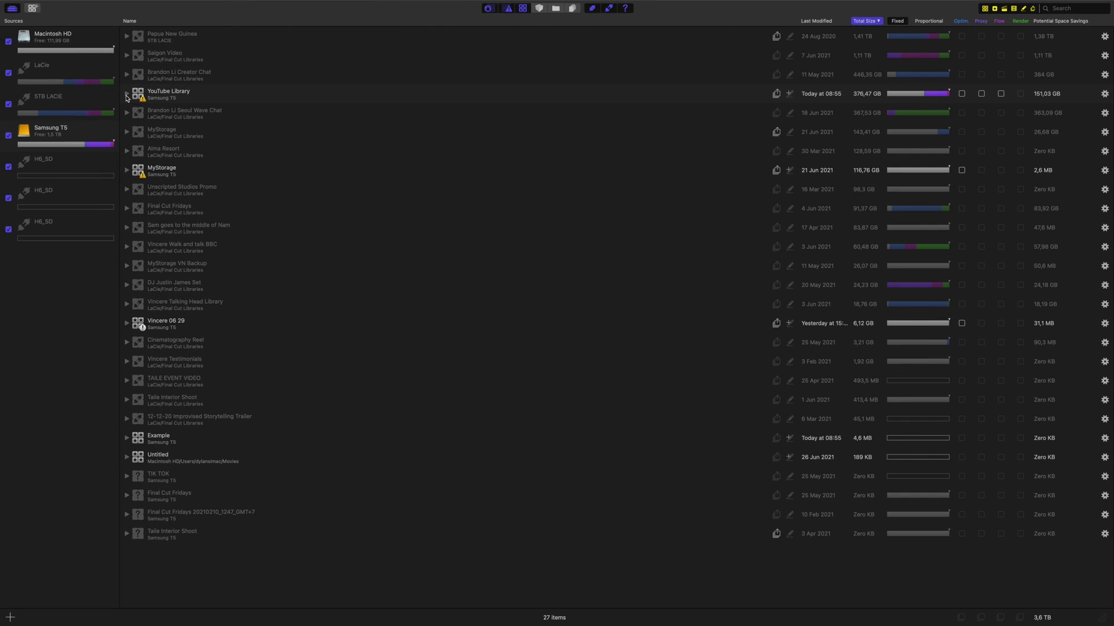
pyautogui.click(790, 94)
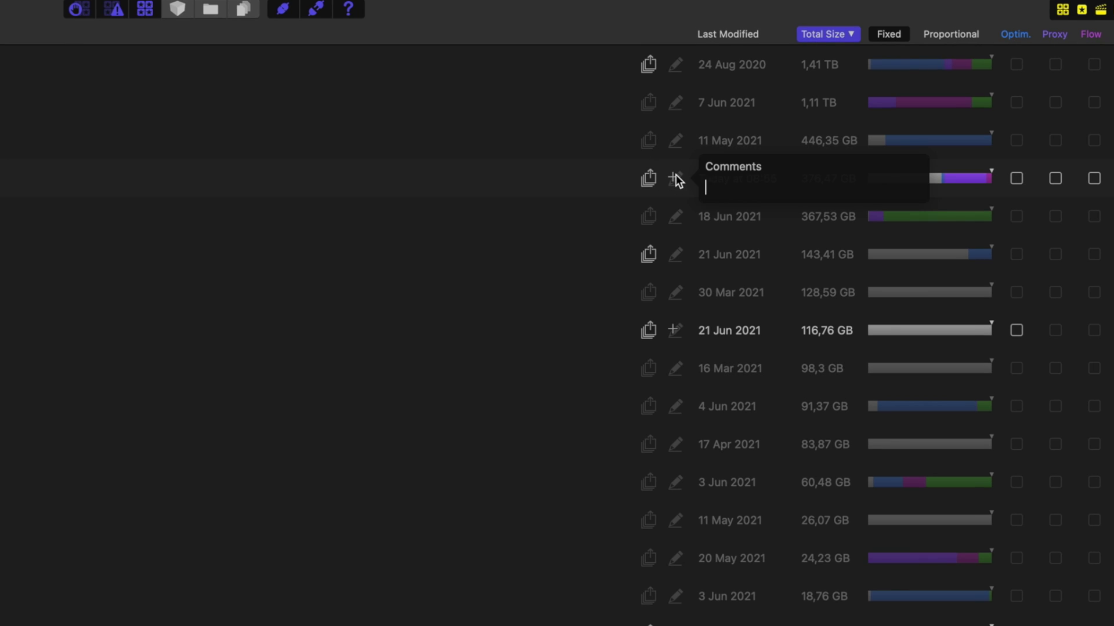
pyautogui.write('Place project X in this one')
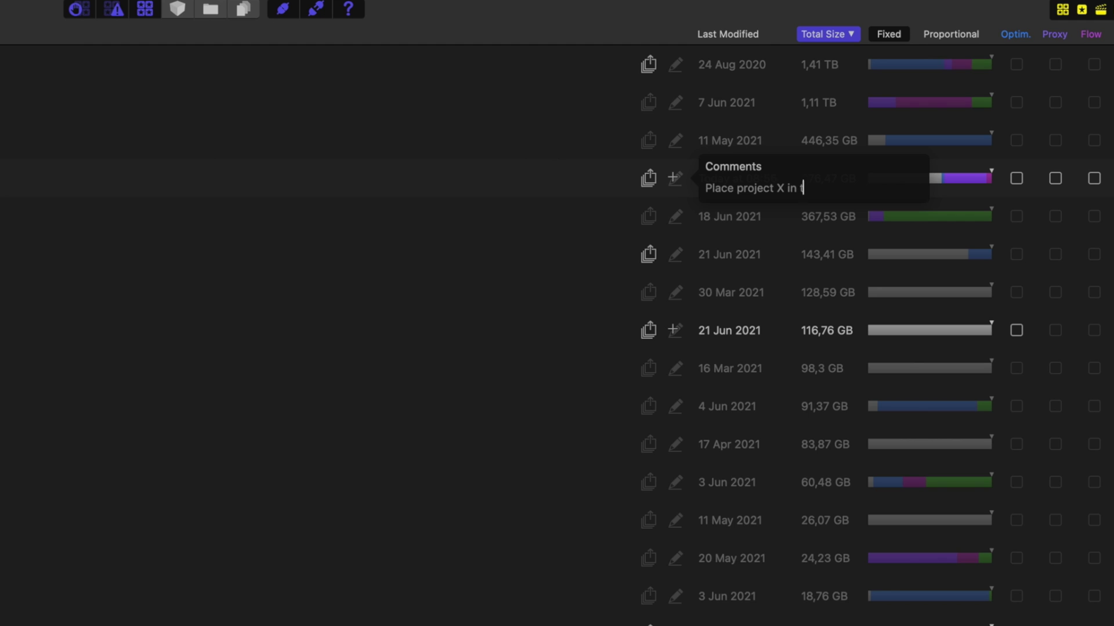
pyautogui.click(552, 134)
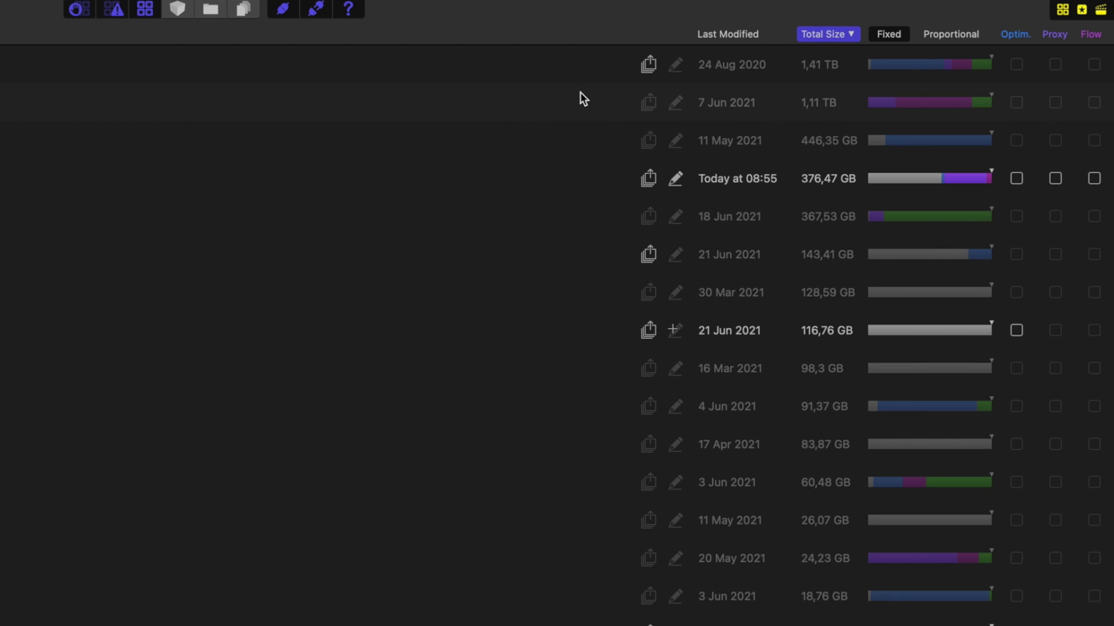
# Step: View the Exported Media entry, then open and dismiss YouTube Library's gear actions menu
pyautogui.click(649, 65)
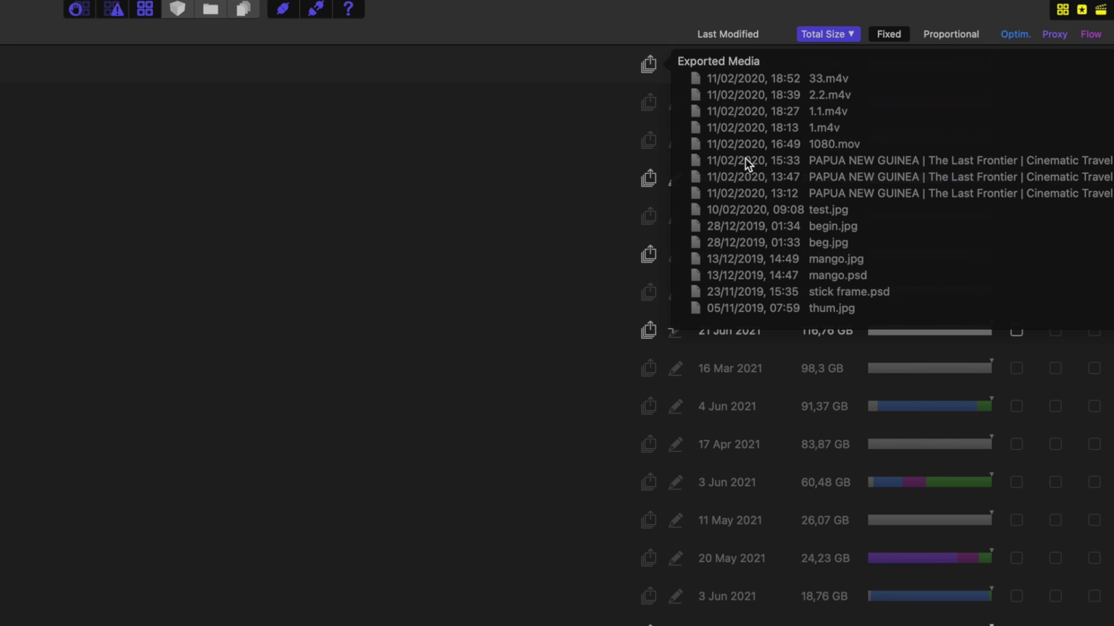
pyautogui.scroll(5, 745, 163)
pyautogui.scroll(-5, 745, 163)
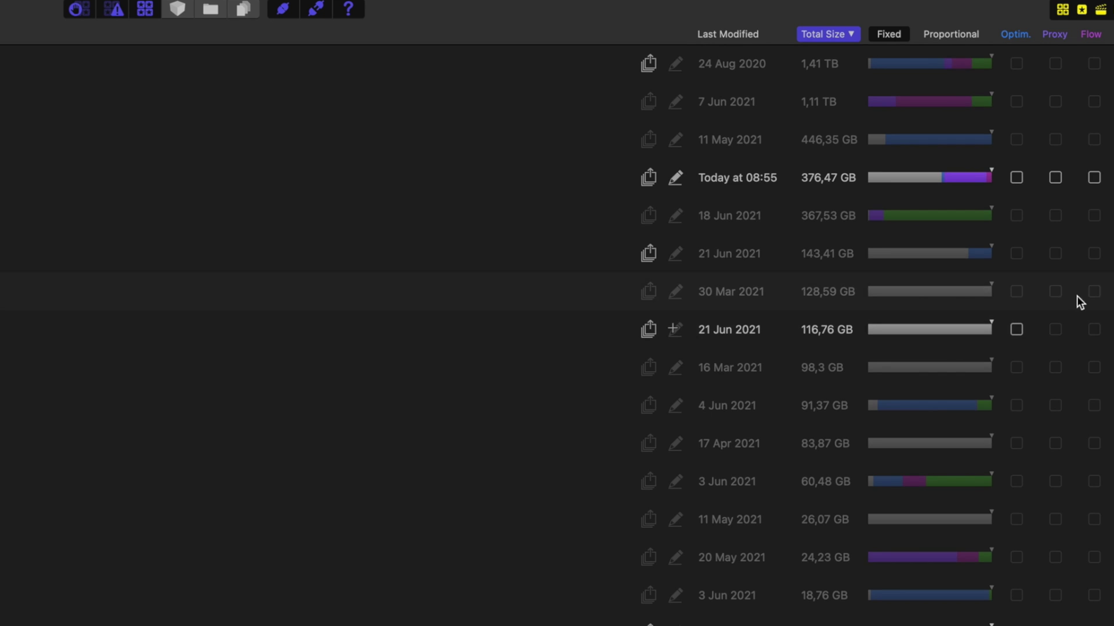
pyautogui.click(1097, 185)
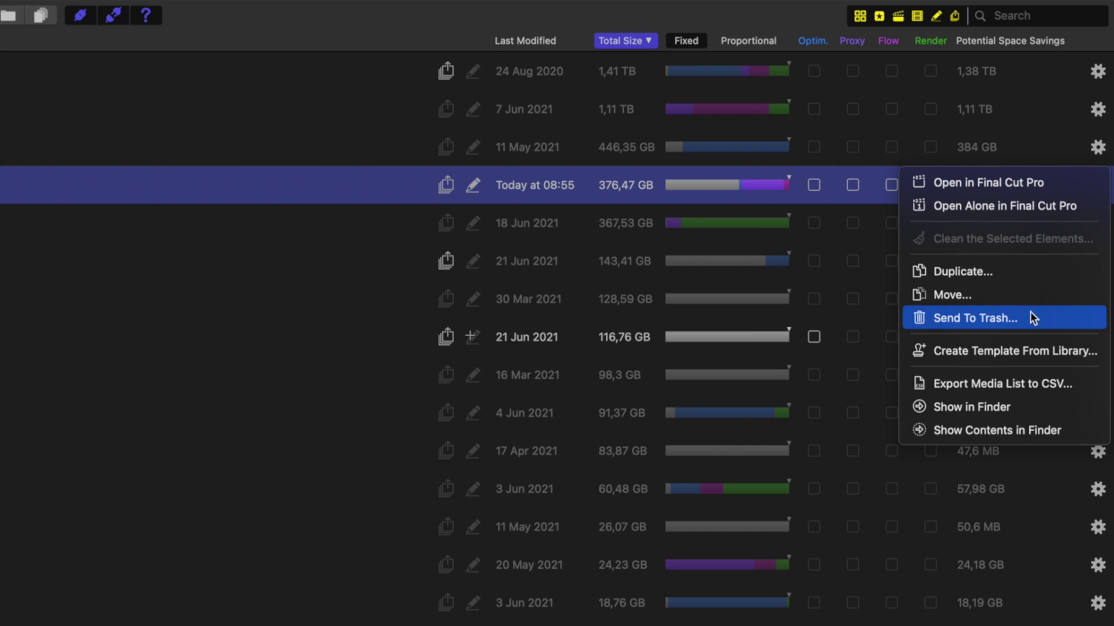
pyautogui.click(148, 376)
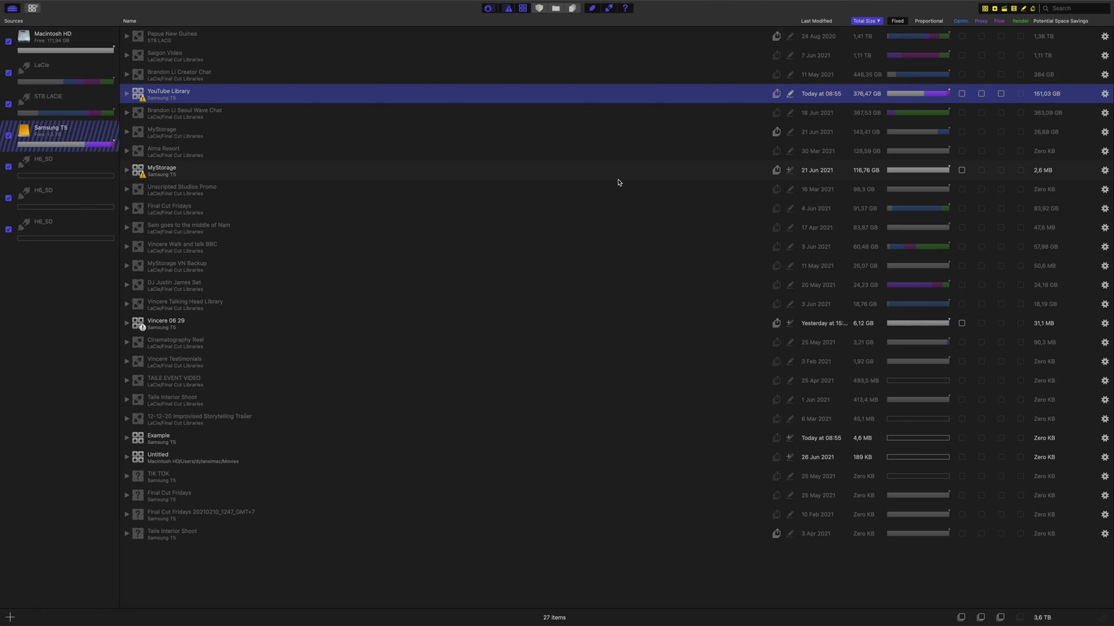
# Step: List YouTube Library's external media, preview COFEE color grade new new.mp4, and reveal it on disk
pyautogui.click(127, 94)
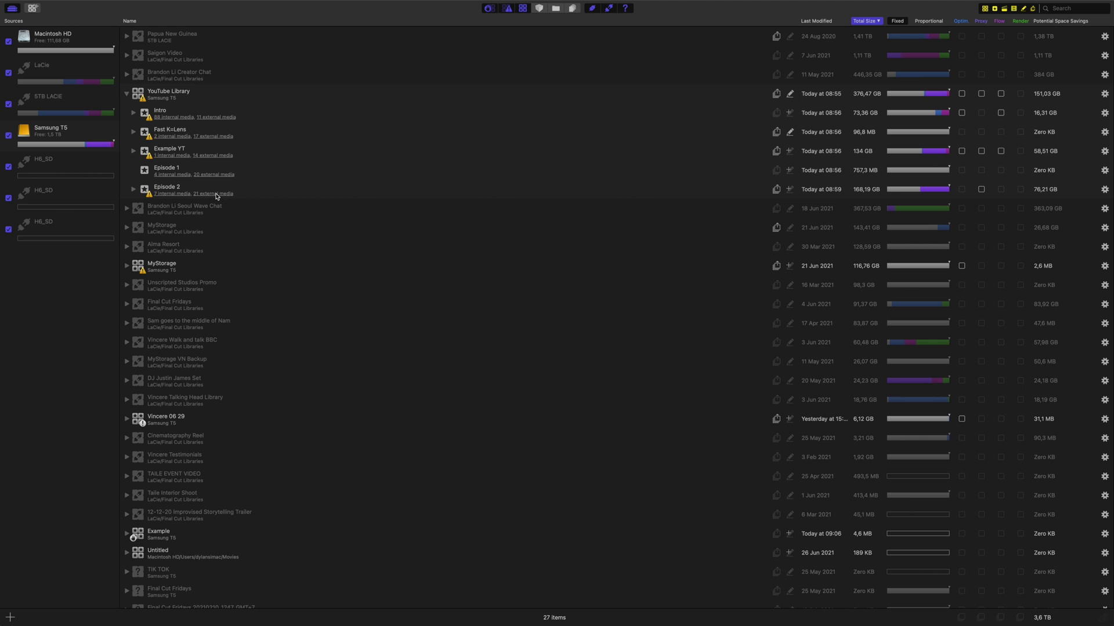
pyautogui.click(215, 194)
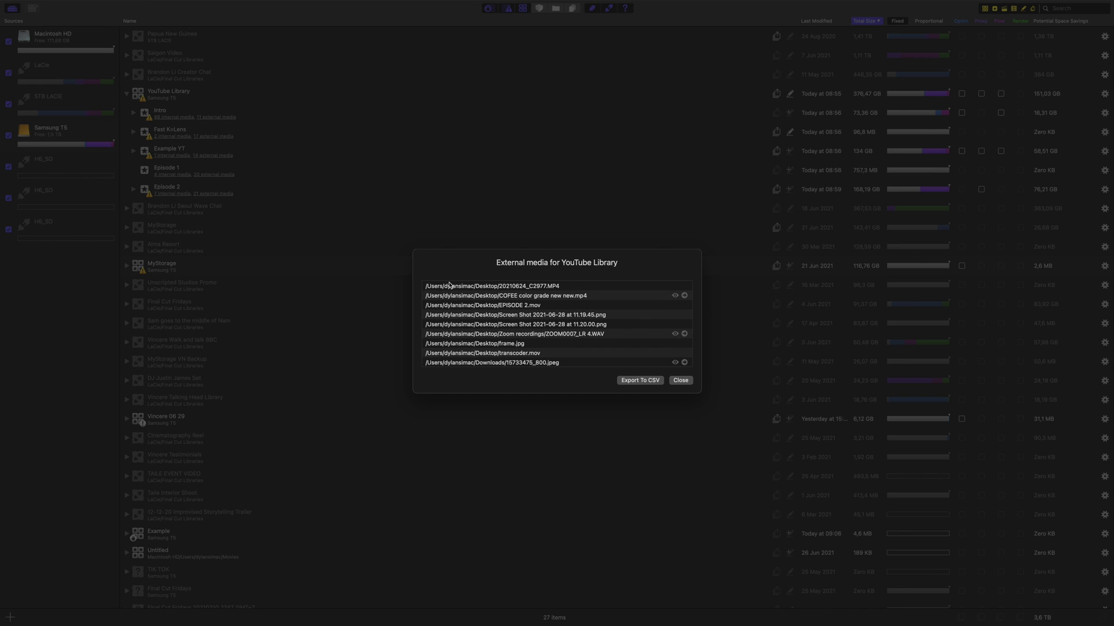
pyautogui.click(675, 296)
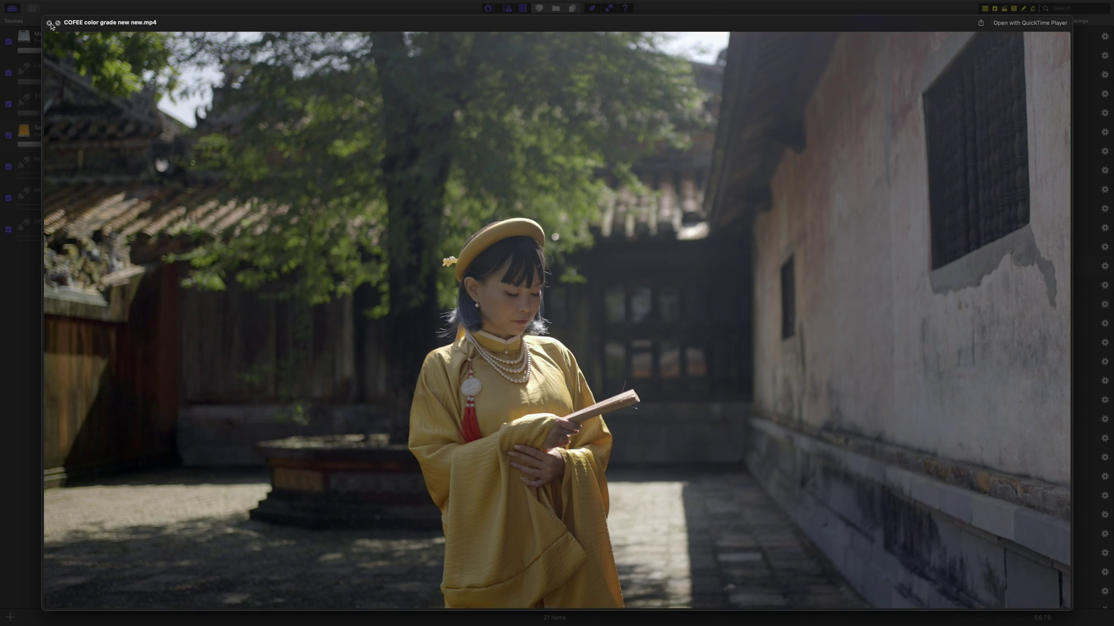
pyautogui.press('Escape')
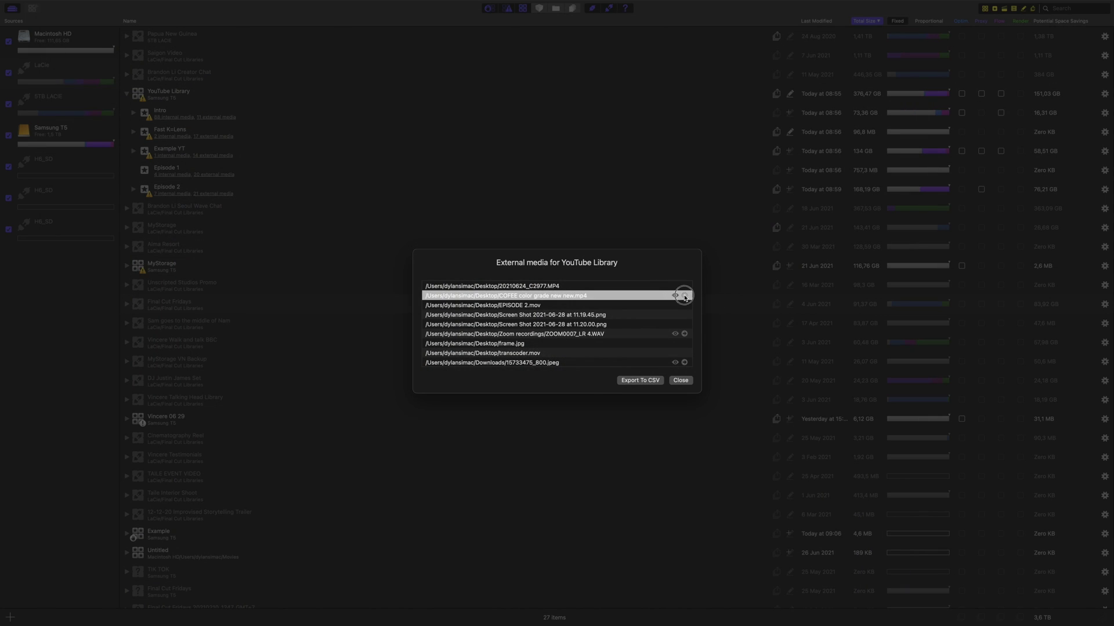
pyautogui.click(684, 297)
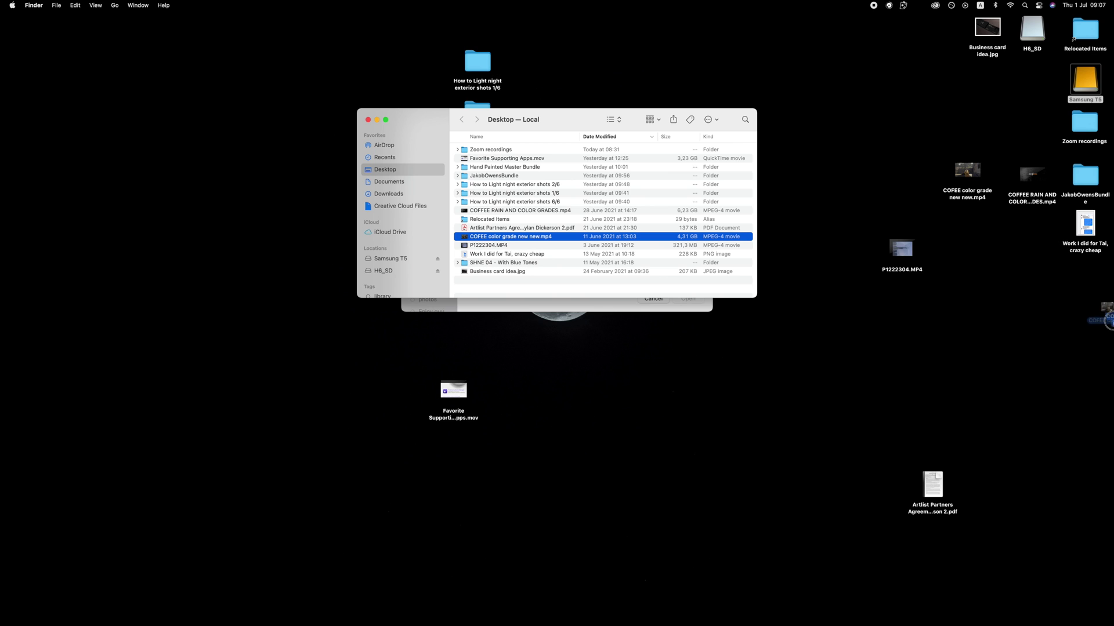
# Step: Drag COFEE color grade new new.mp4 into the Final Cut Pro timeline
pyautogui.click(1107, 318)
pyautogui.moveTo(1108, 319); pyautogui.dragTo(131, 471)
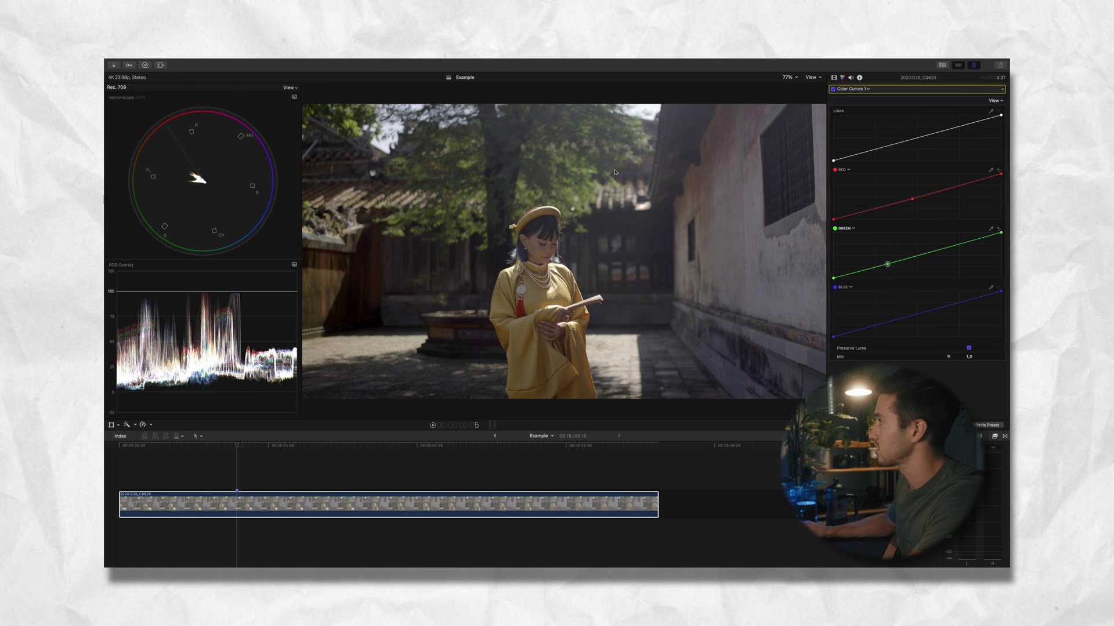
# Step: Show the clip's Video inspector settings and open the viewer's View options
pyautogui.click(834, 77)
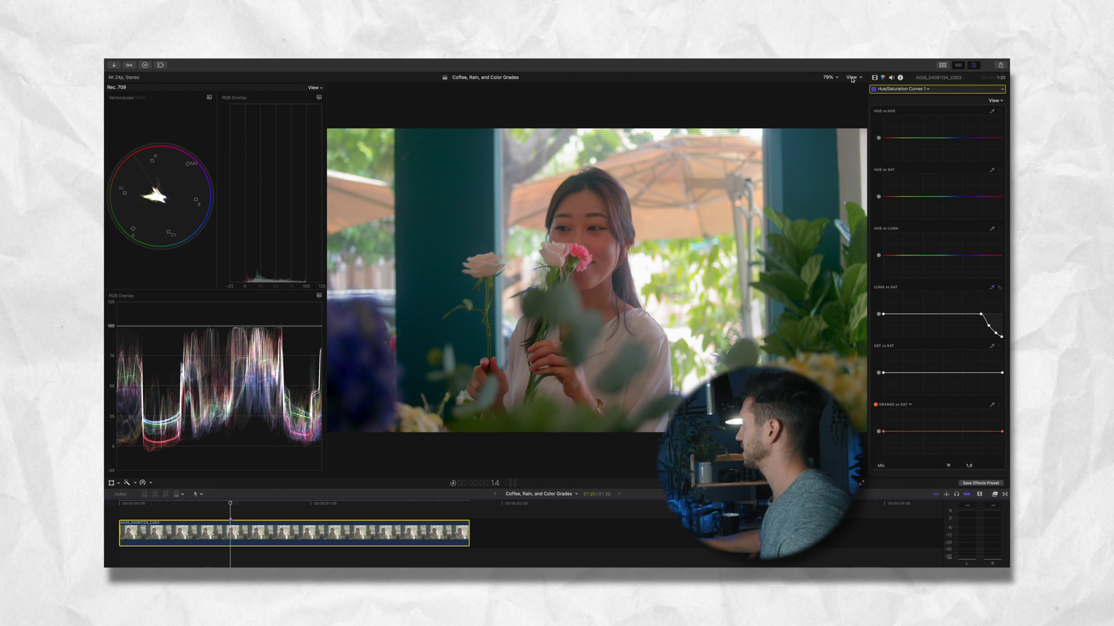
pyautogui.click(852, 77)
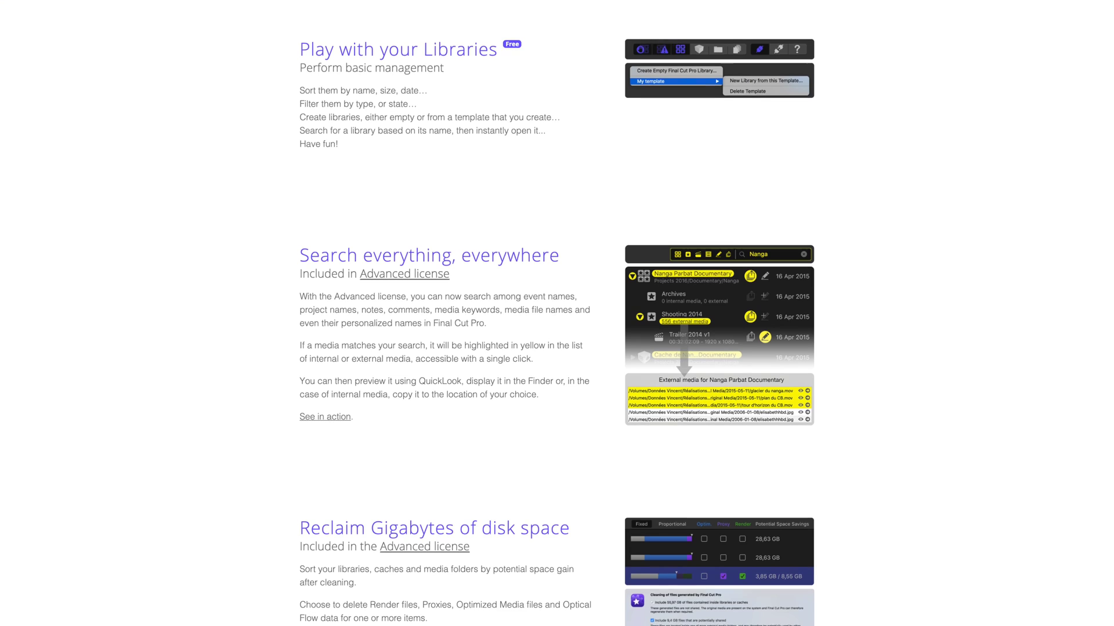